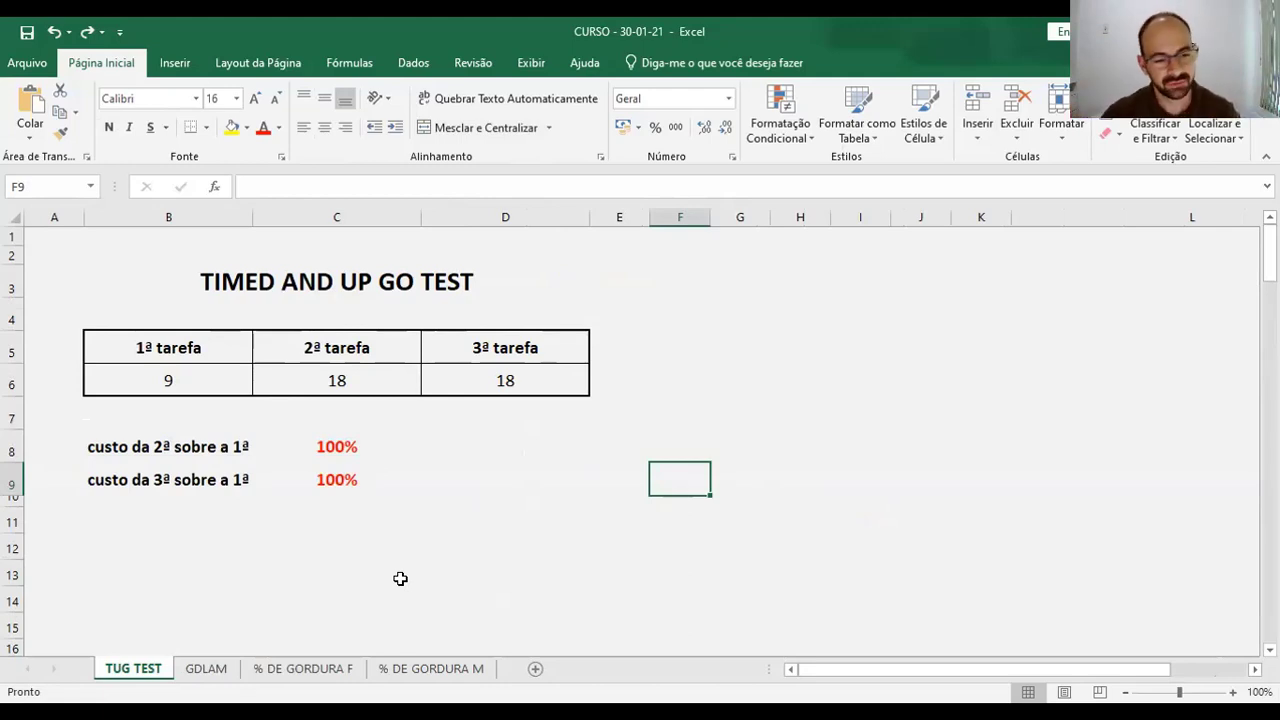
- Enter 10 as the 1ª tarefa result and 15,5 as the 2ª tarefa result in the Timed Up and Go table
left_click(180, 380)
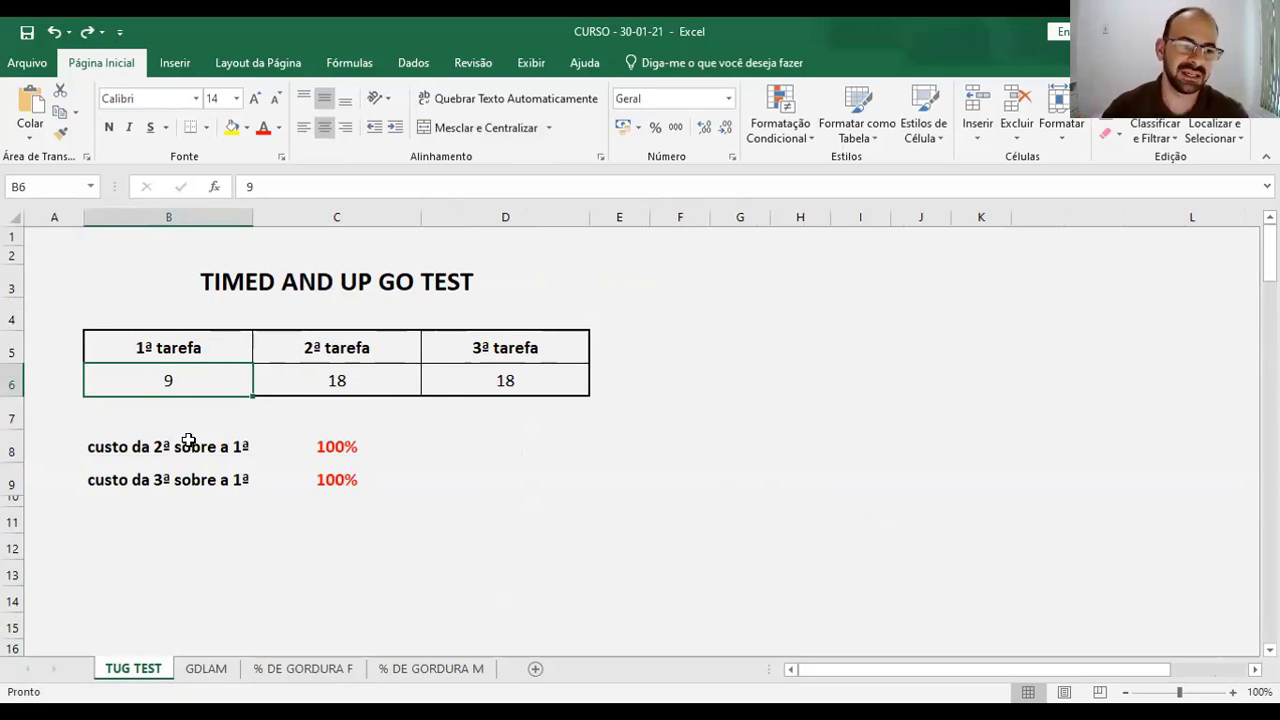
type("10")
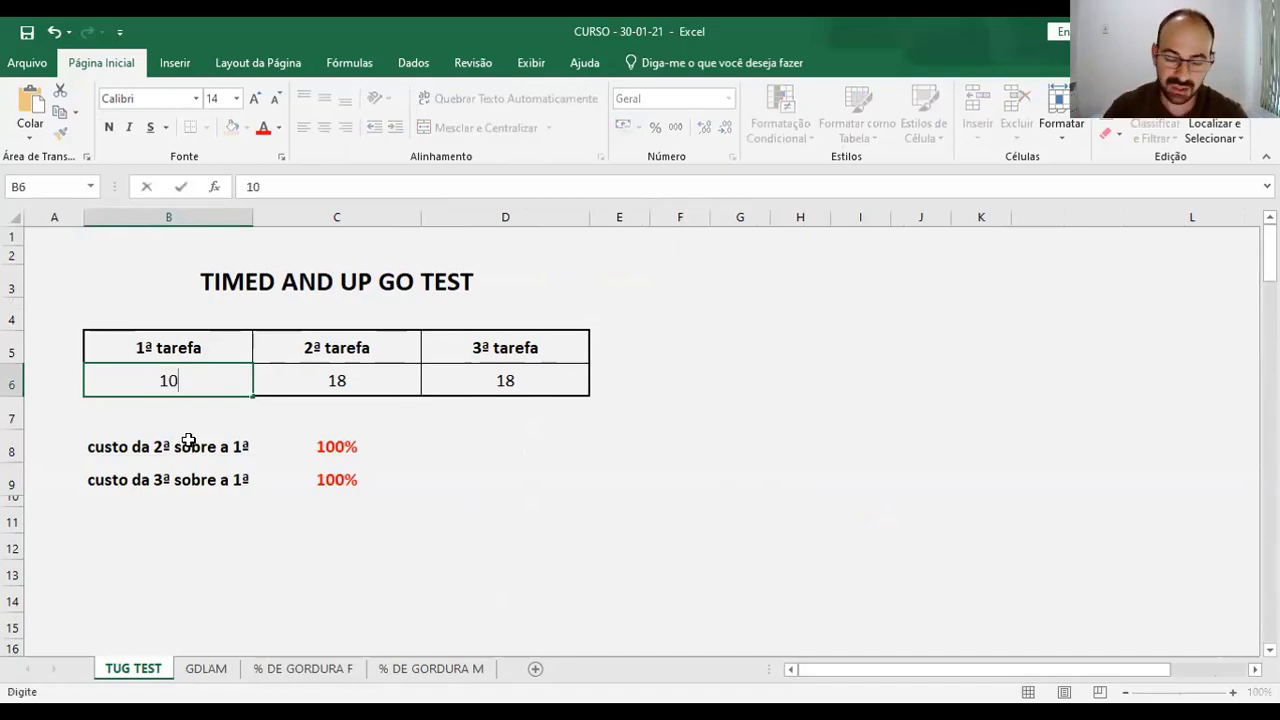
key("Return")
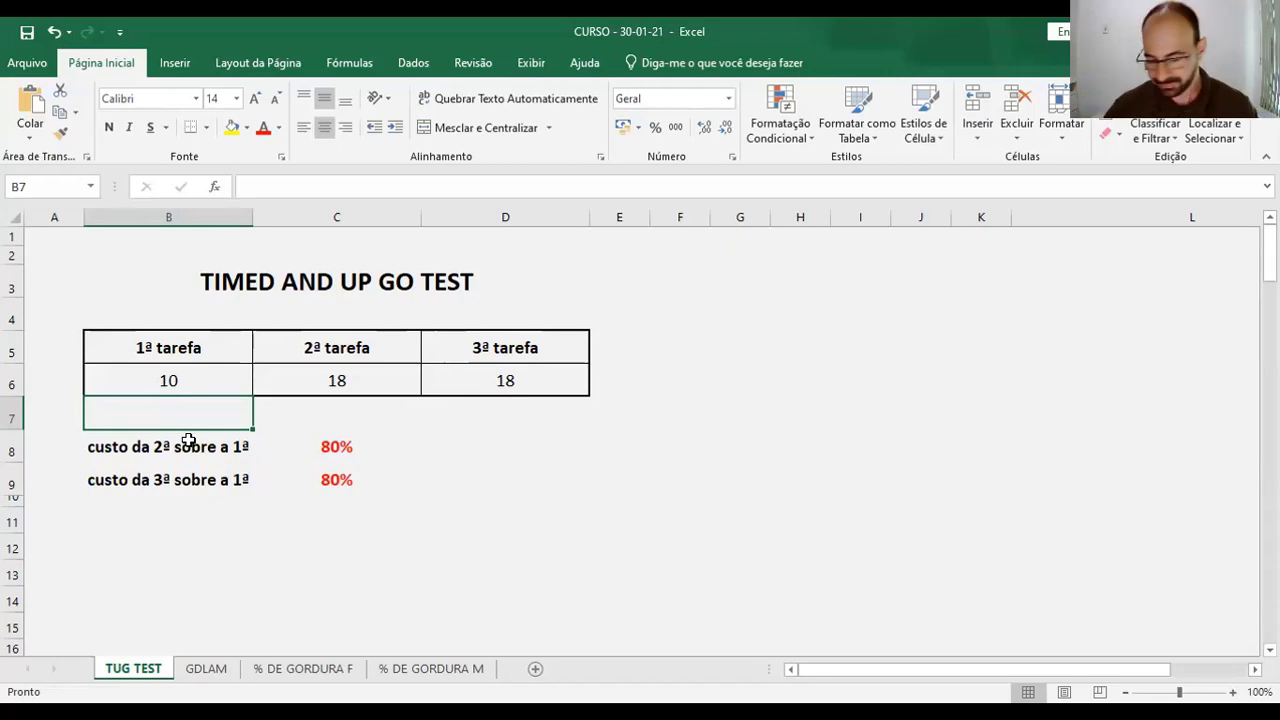
left_click(345, 380)
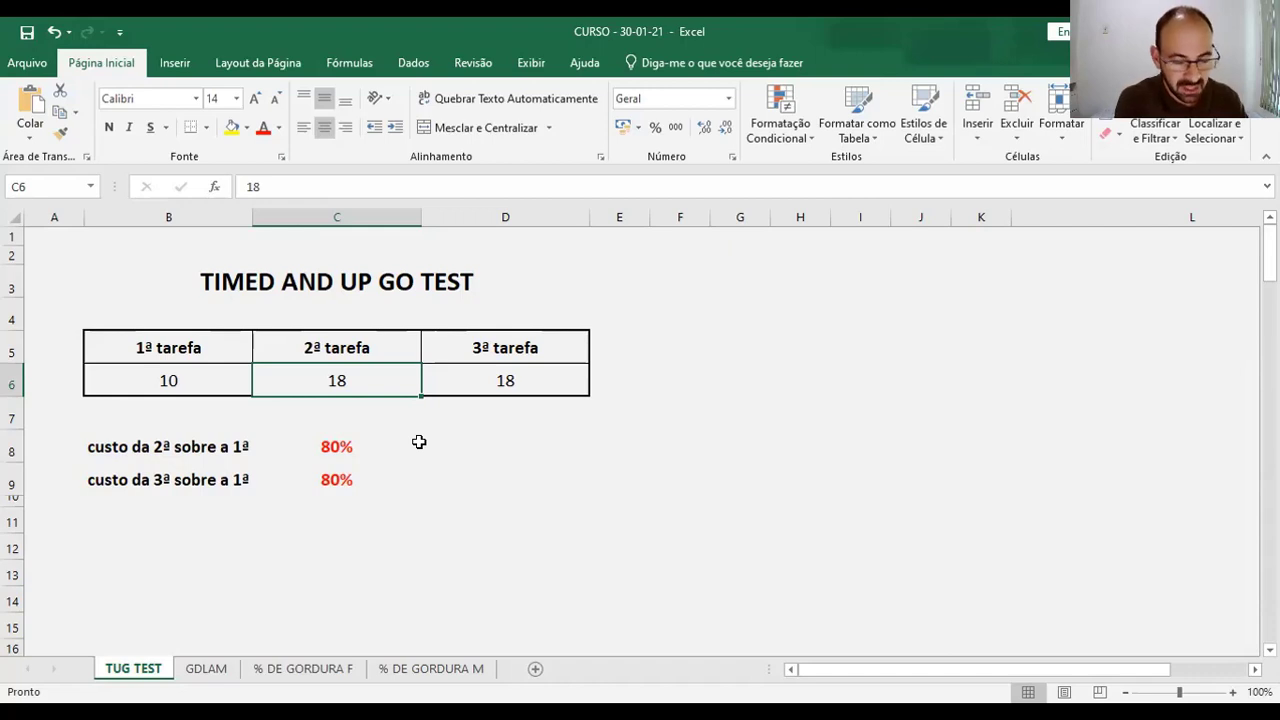
left_click(469, 443)
left_click(366, 391)
type("15,5")
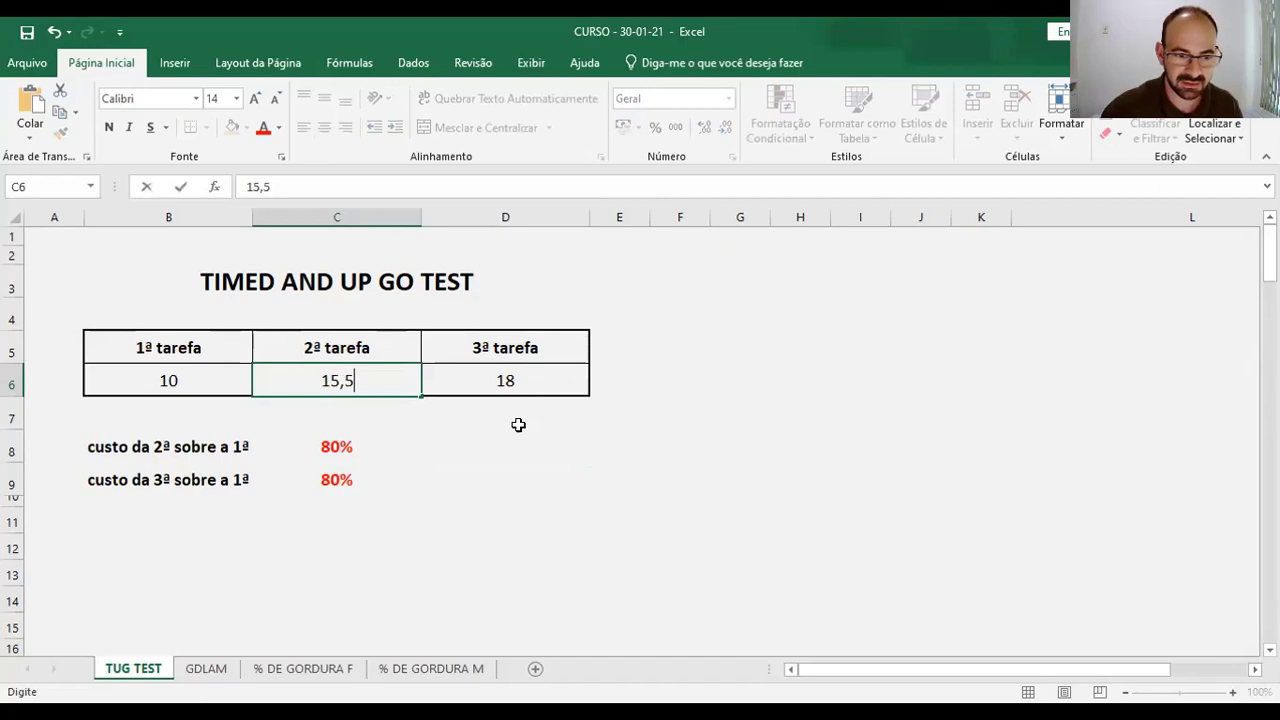
key("Return")
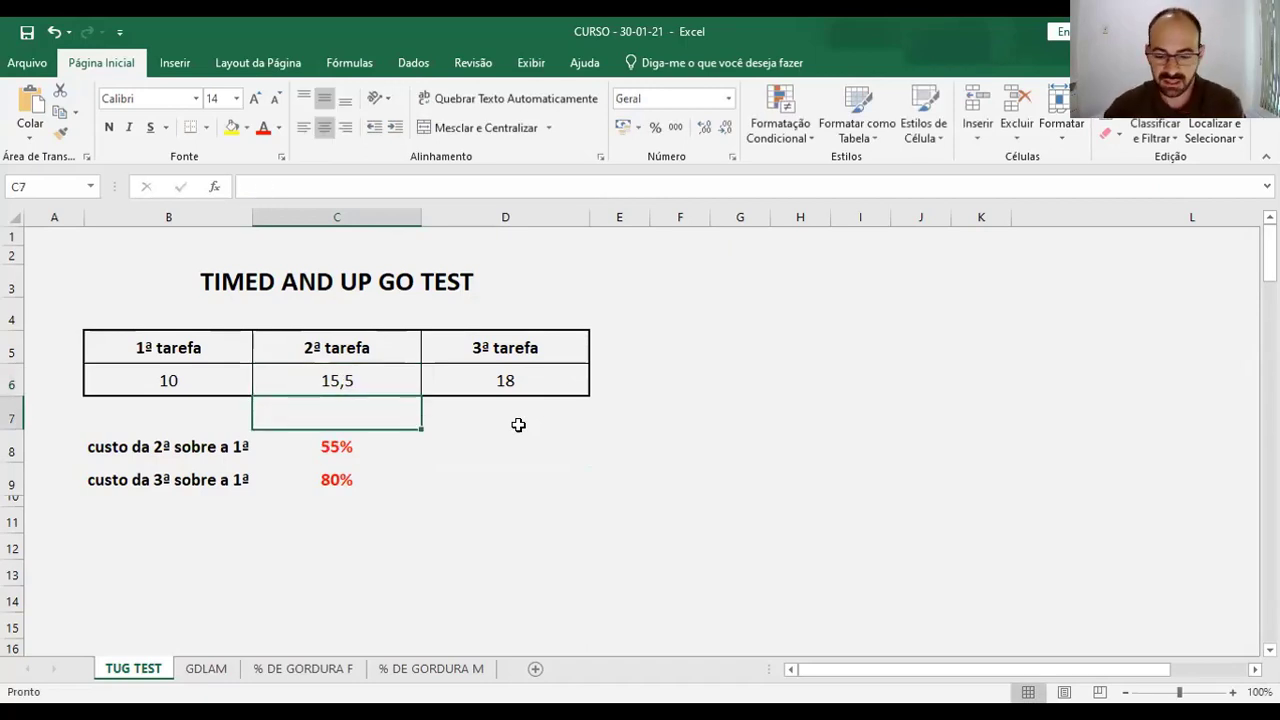
key("Up")
key("Right")
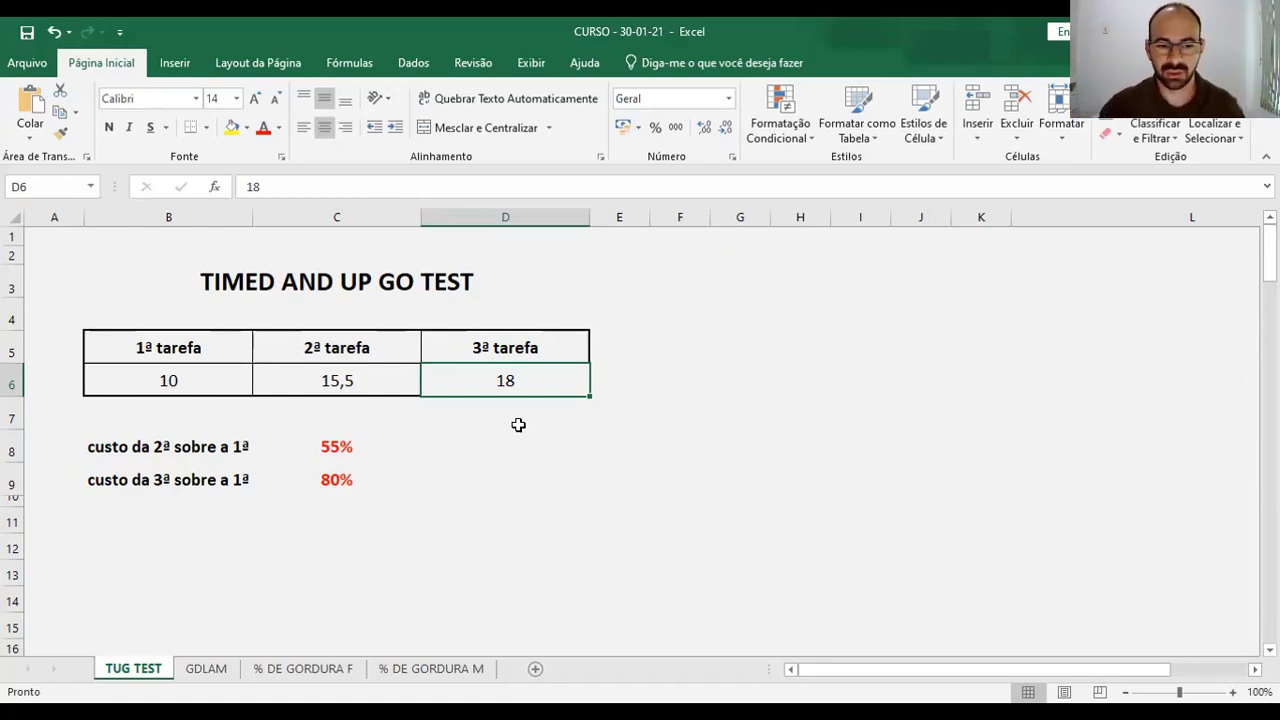
left_click(376, 381)
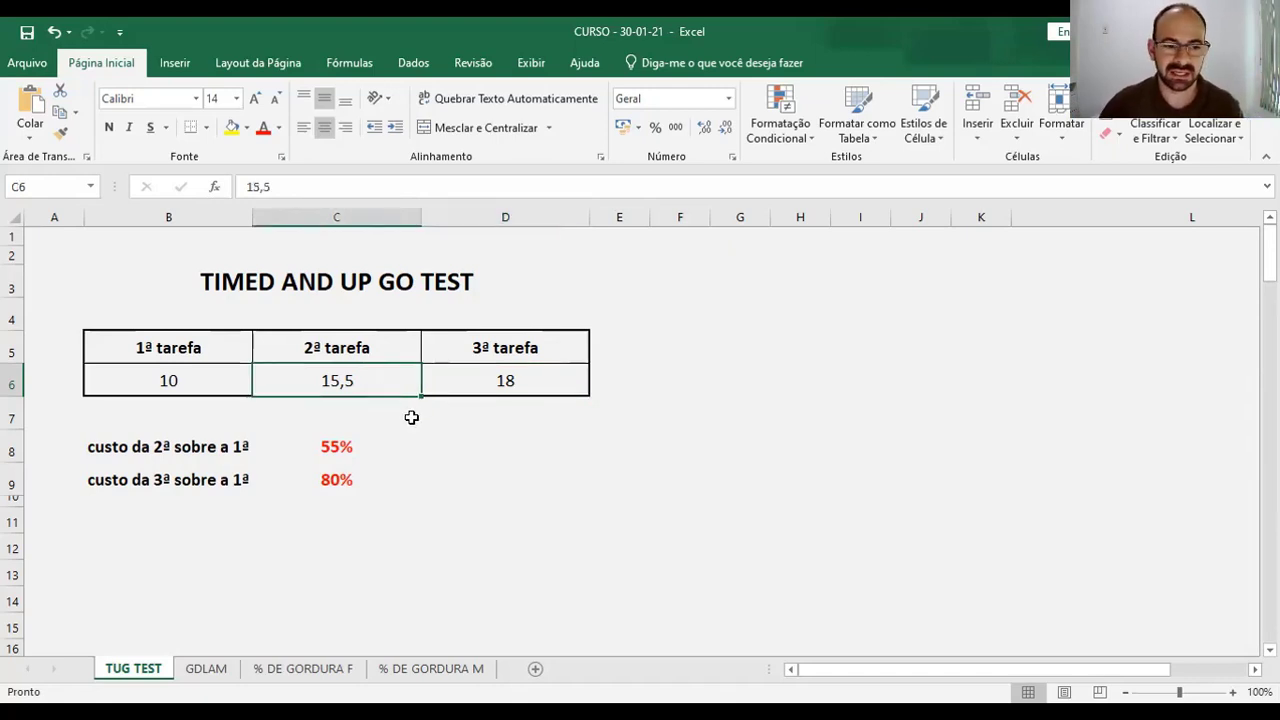
left_click(510, 376)
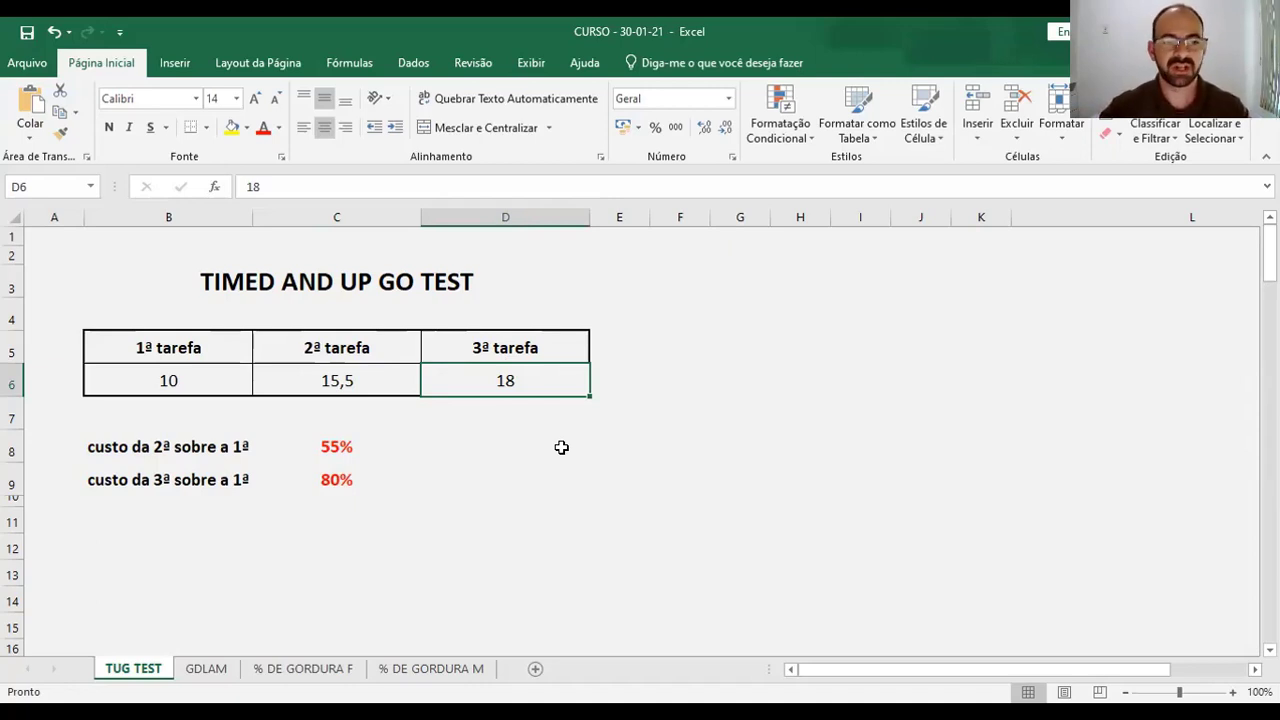
- Try a yellow fill on the 1ª tarefa result cell and undo it
left_click(196, 372)
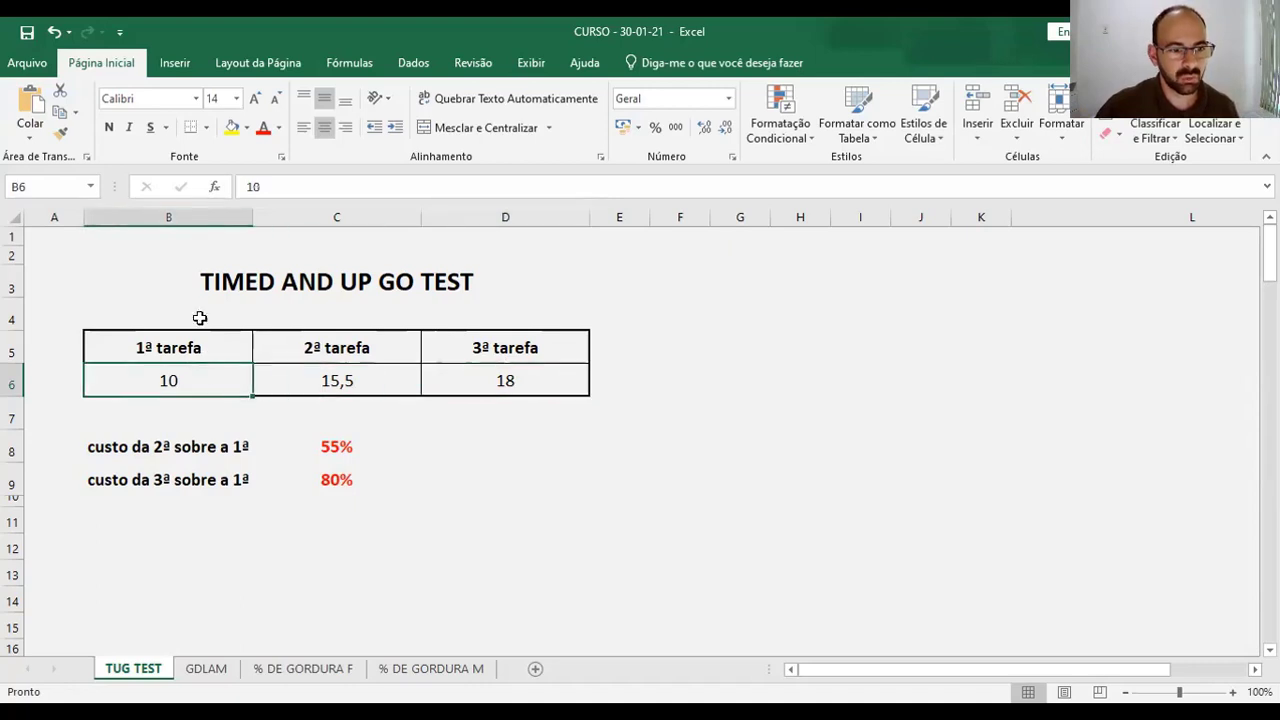
left_click(231, 127)
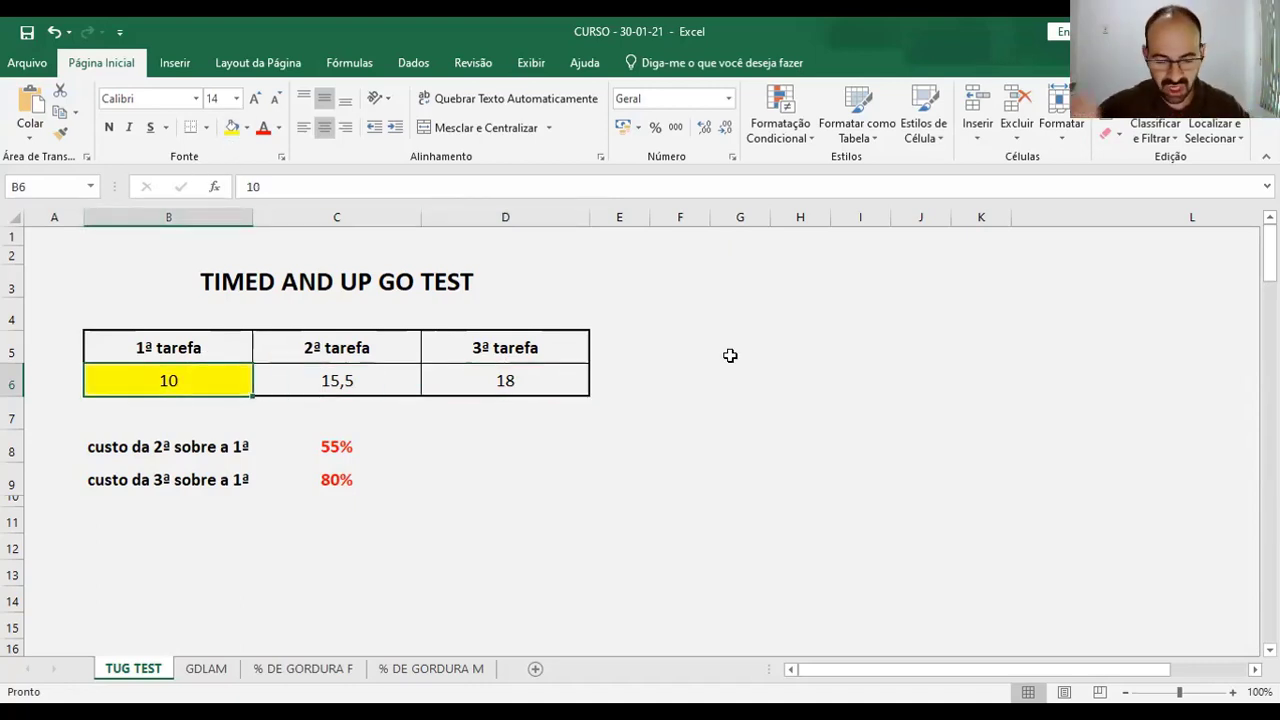
key("ctrl+z")
- Set the 3ª tarefa result to 17
left_click(563, 381)
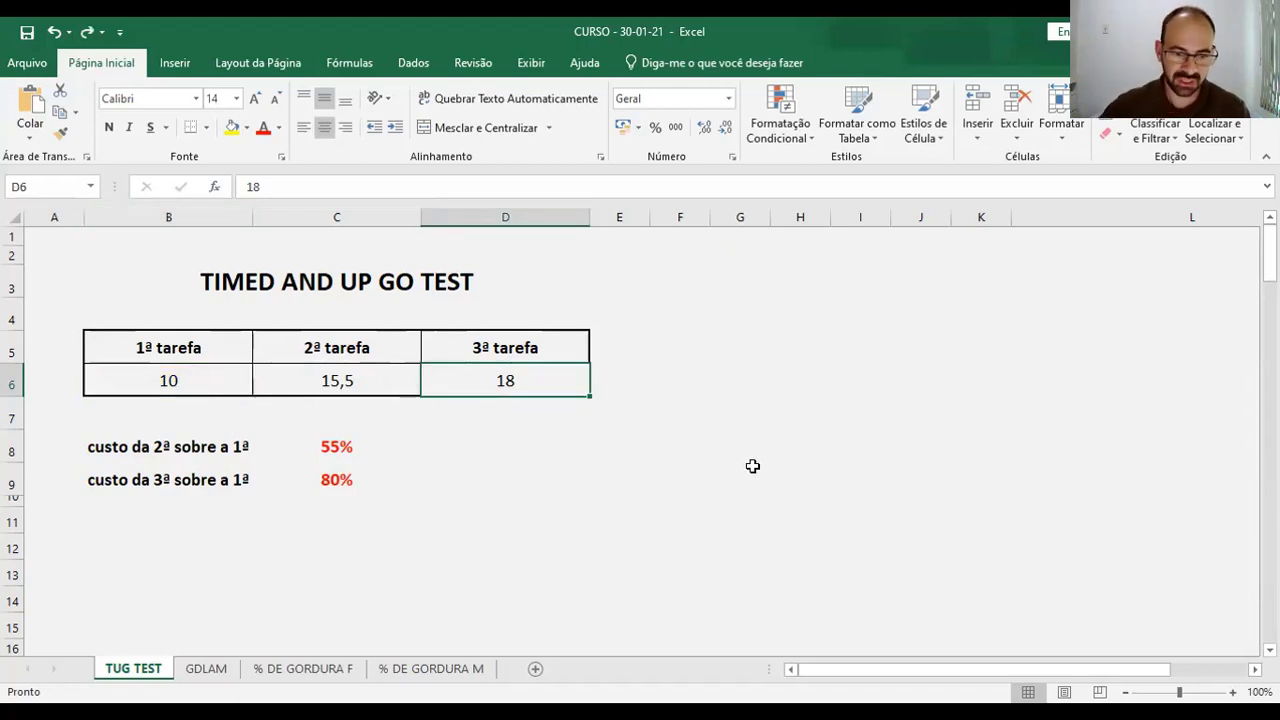
type("17")
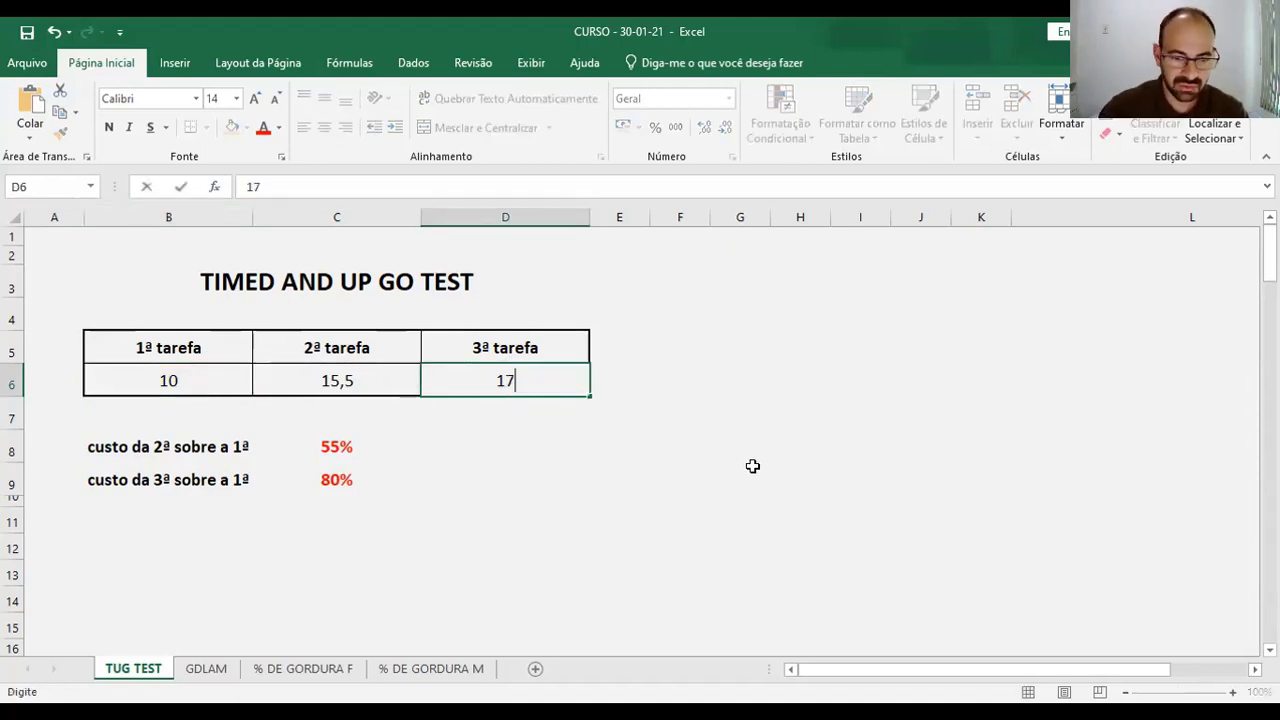
key("Return")
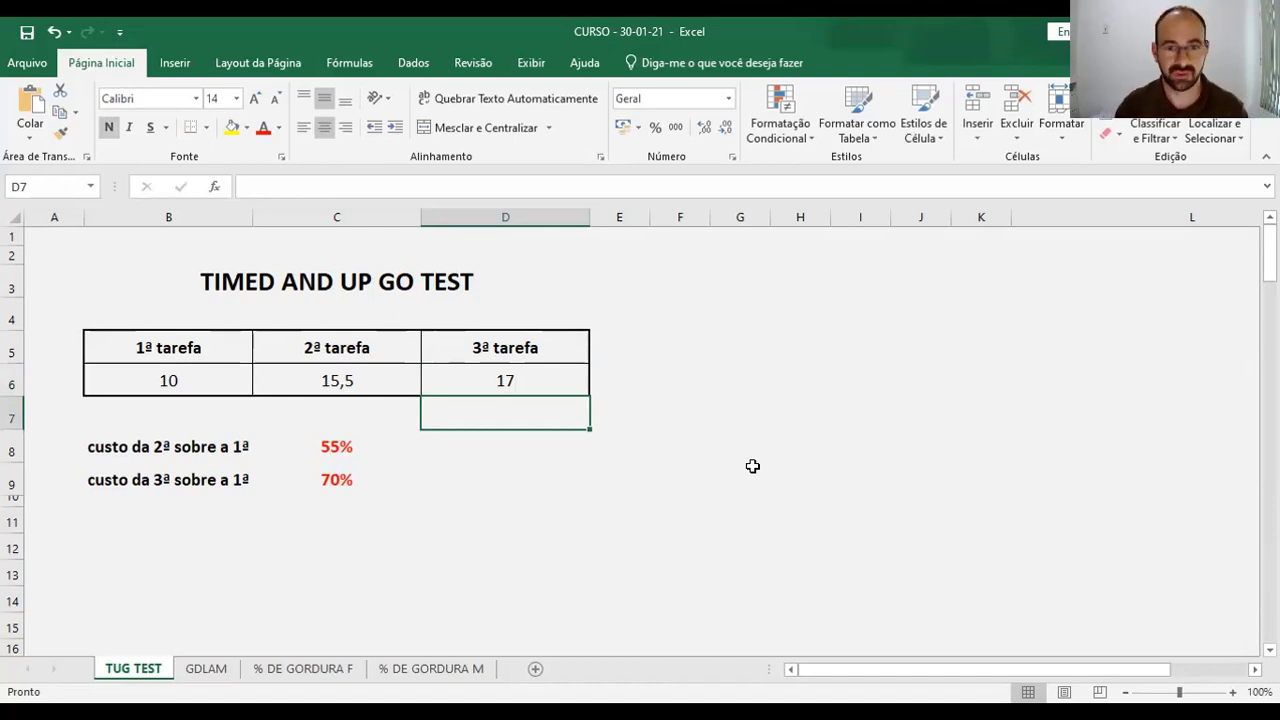
- Examine the cost percentages of the 2ª and 3ª tarefa over the 1ª, comparing them with the task results they use
left_click(206, 440)
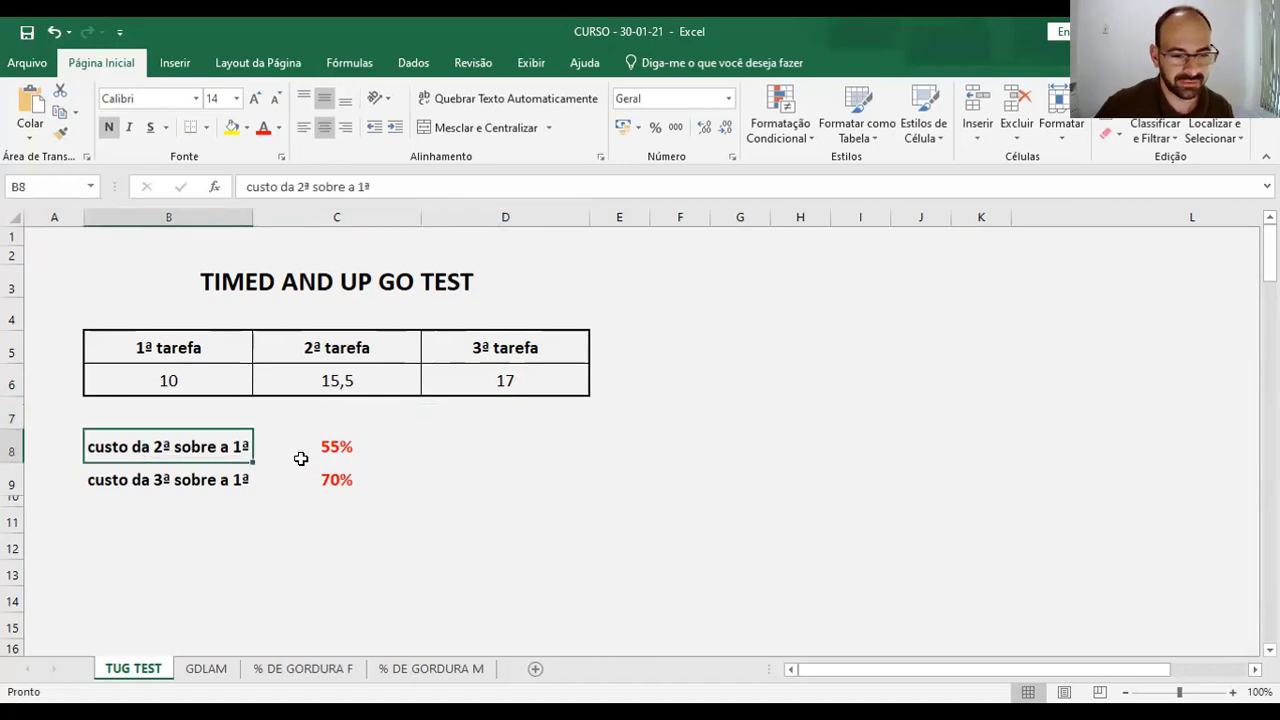
left_click(310, 455)
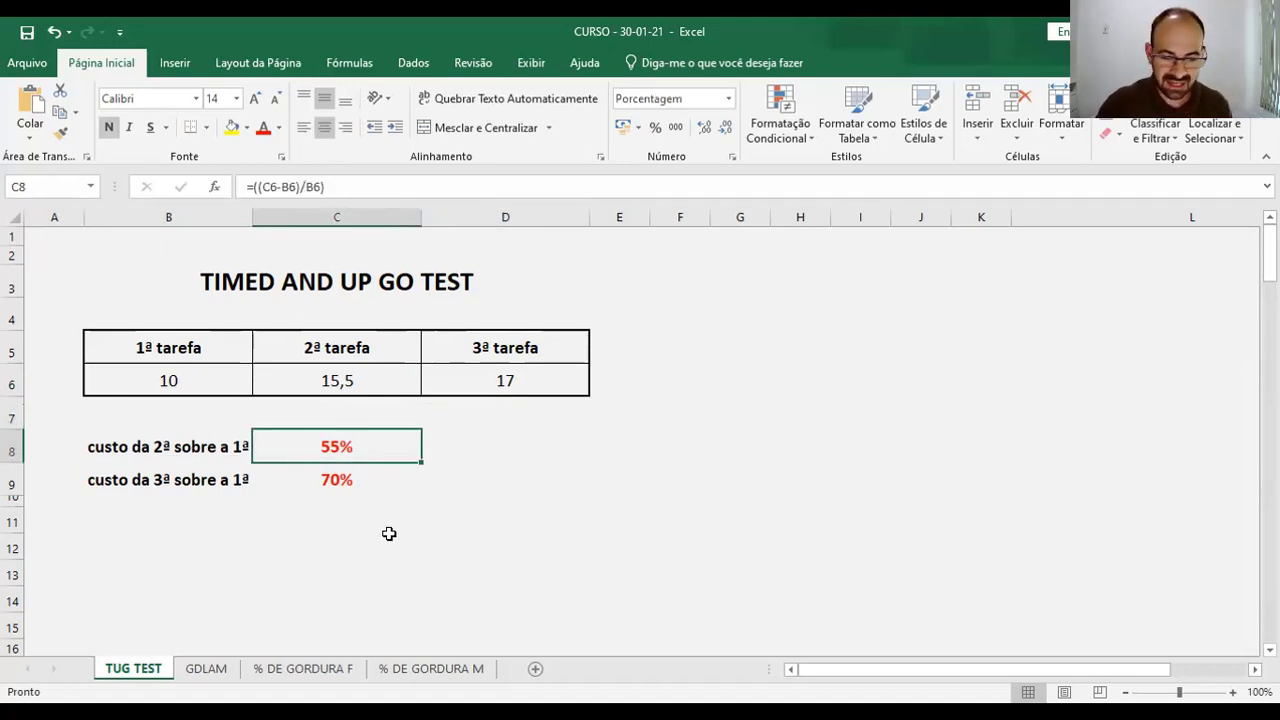
key("Down")
key("Up")
key("Up")
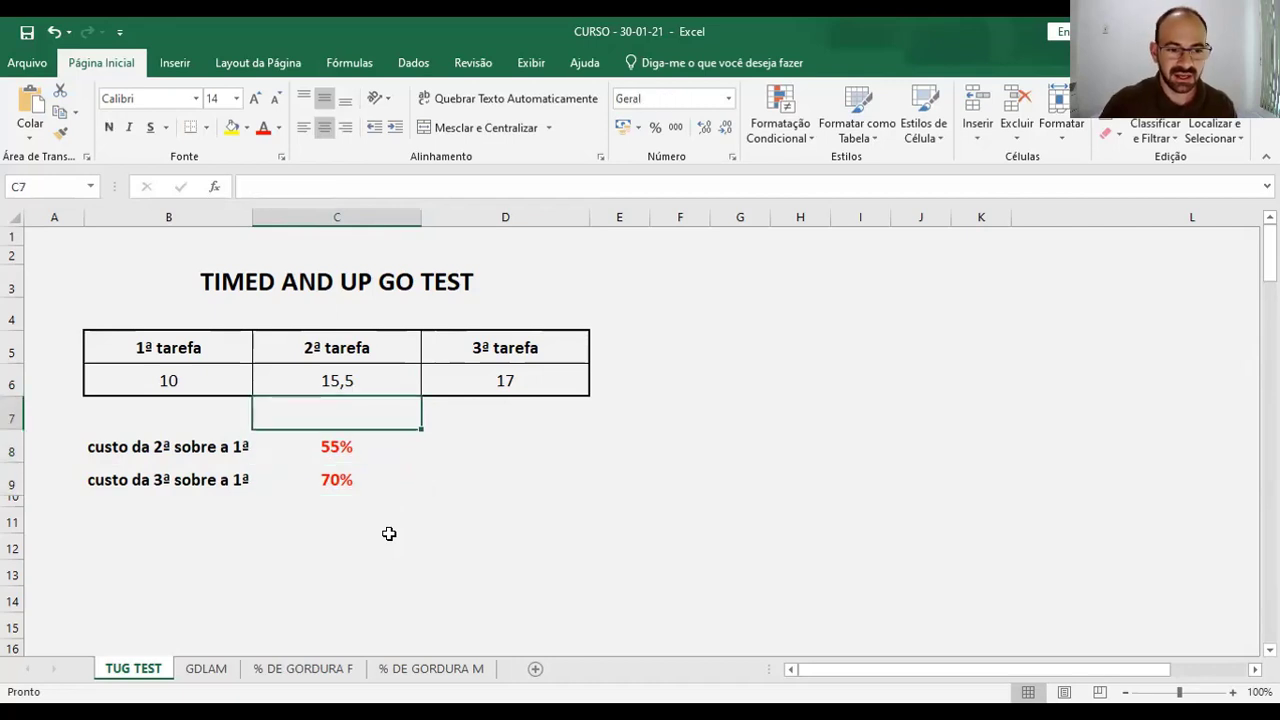
left_click(346, 382)
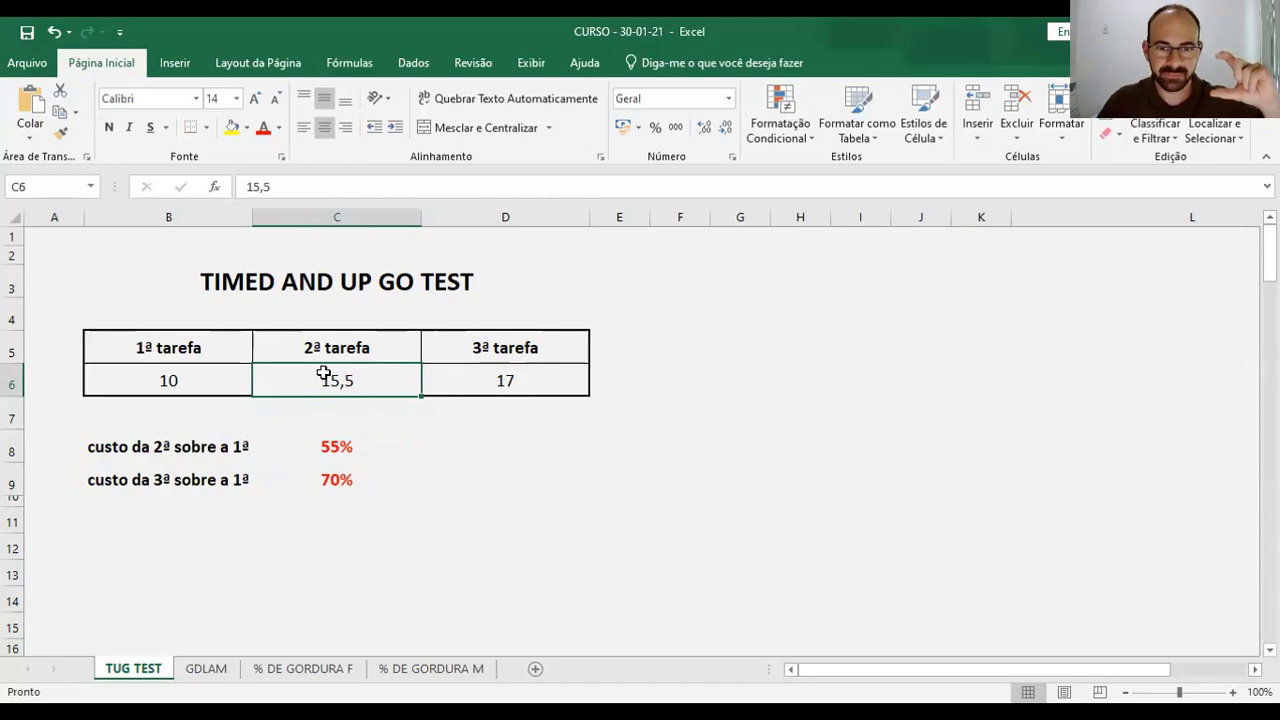
left_click(168, 373)
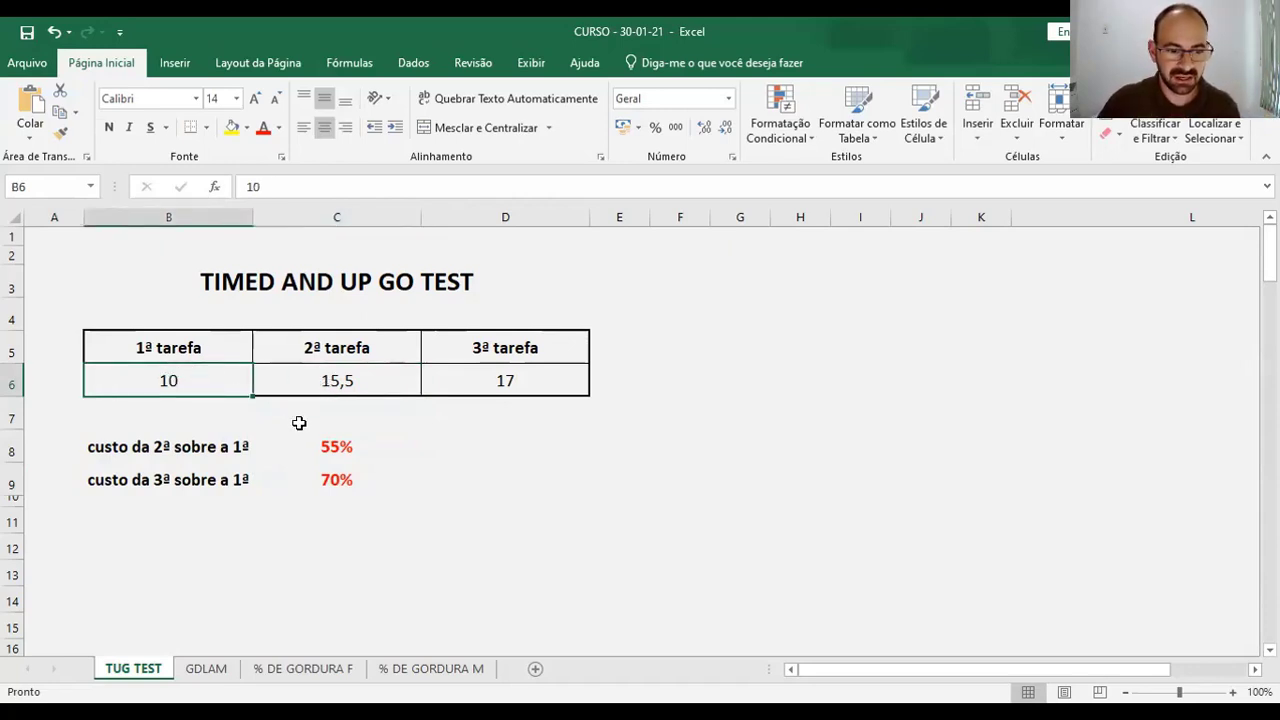
left_click(323, 442)
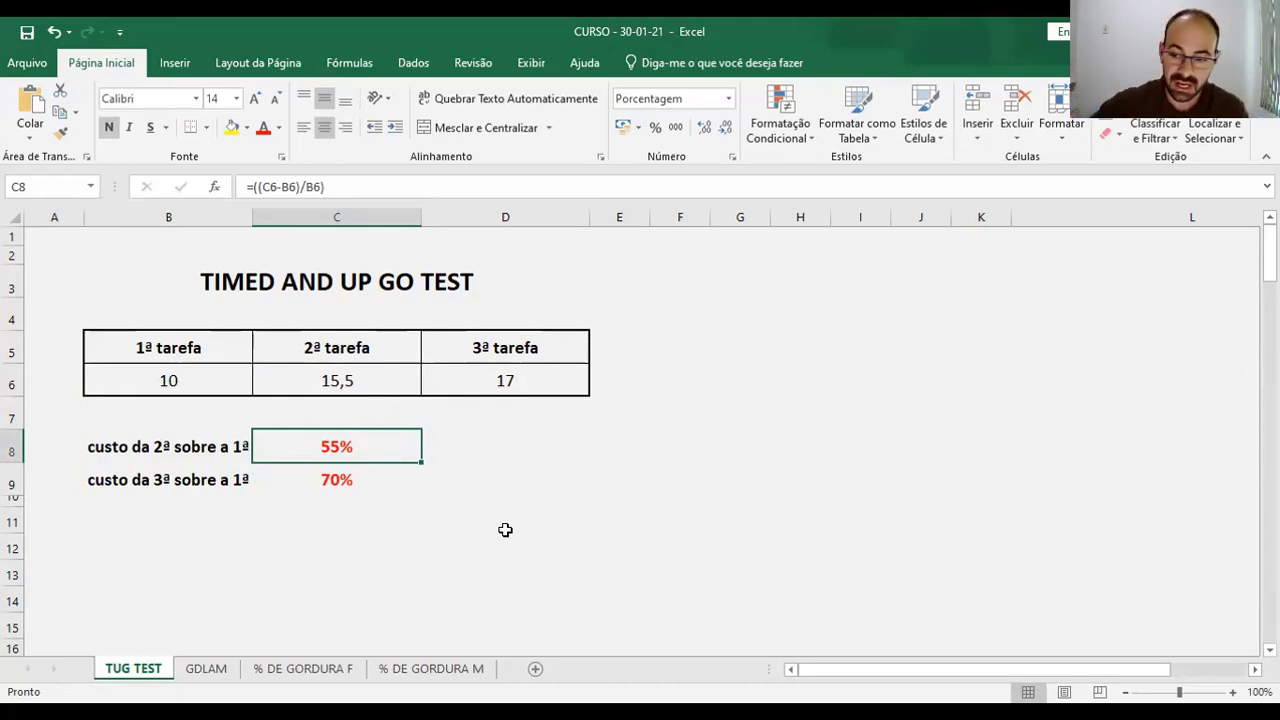
left_click(498, 370)
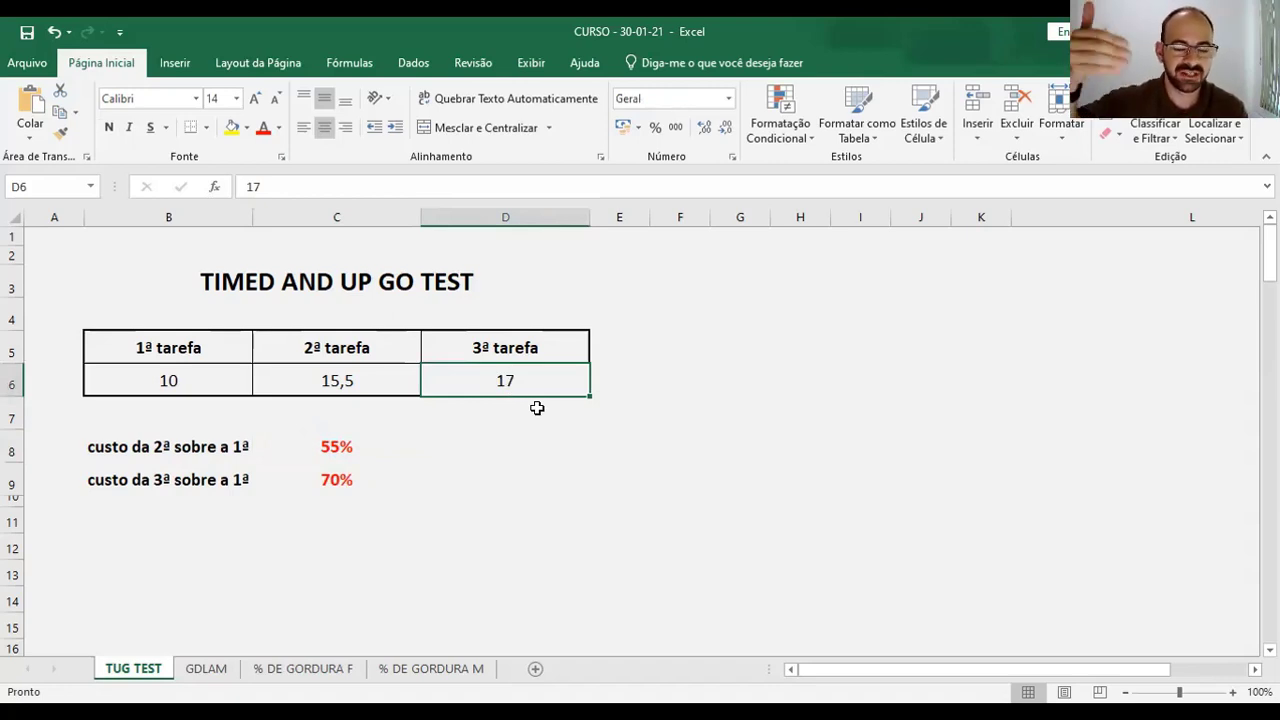
left_click(356, 481)
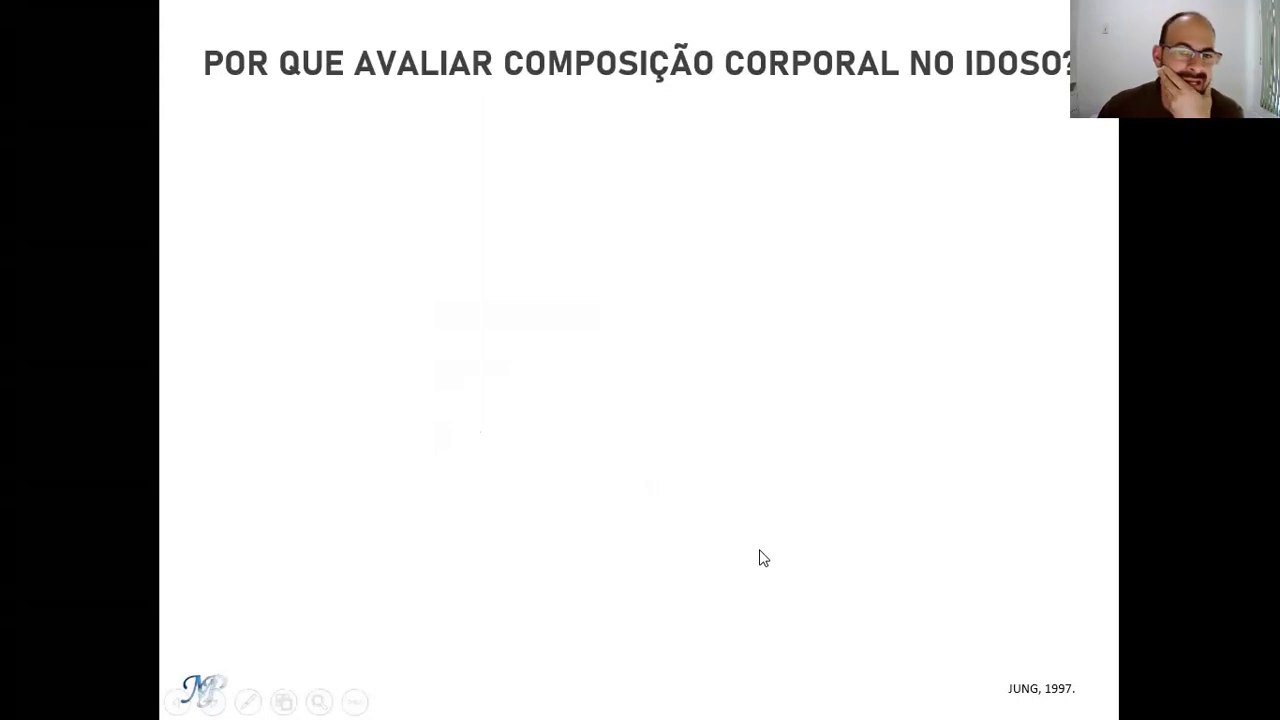
- In the PowerPoint slide show, turn on the laser pointer for the slide about assessing body composition in the elderly
left_click(248, 701)
left_click(268, 534)
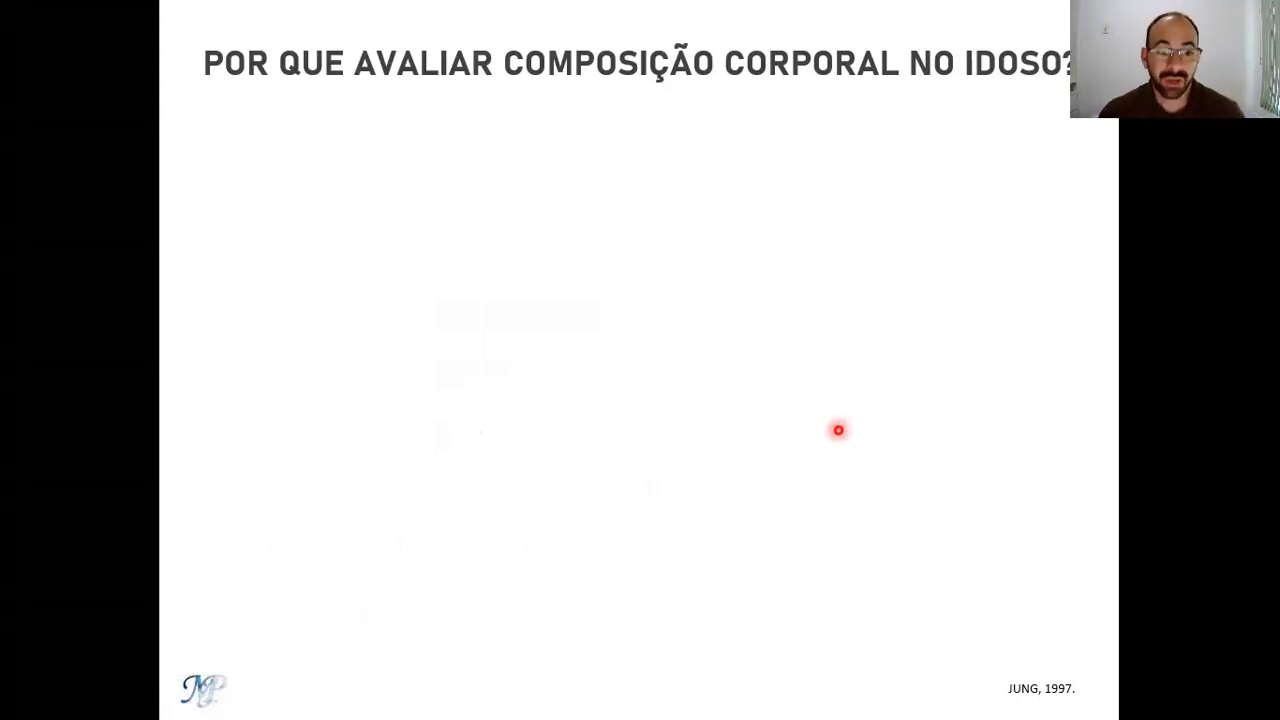